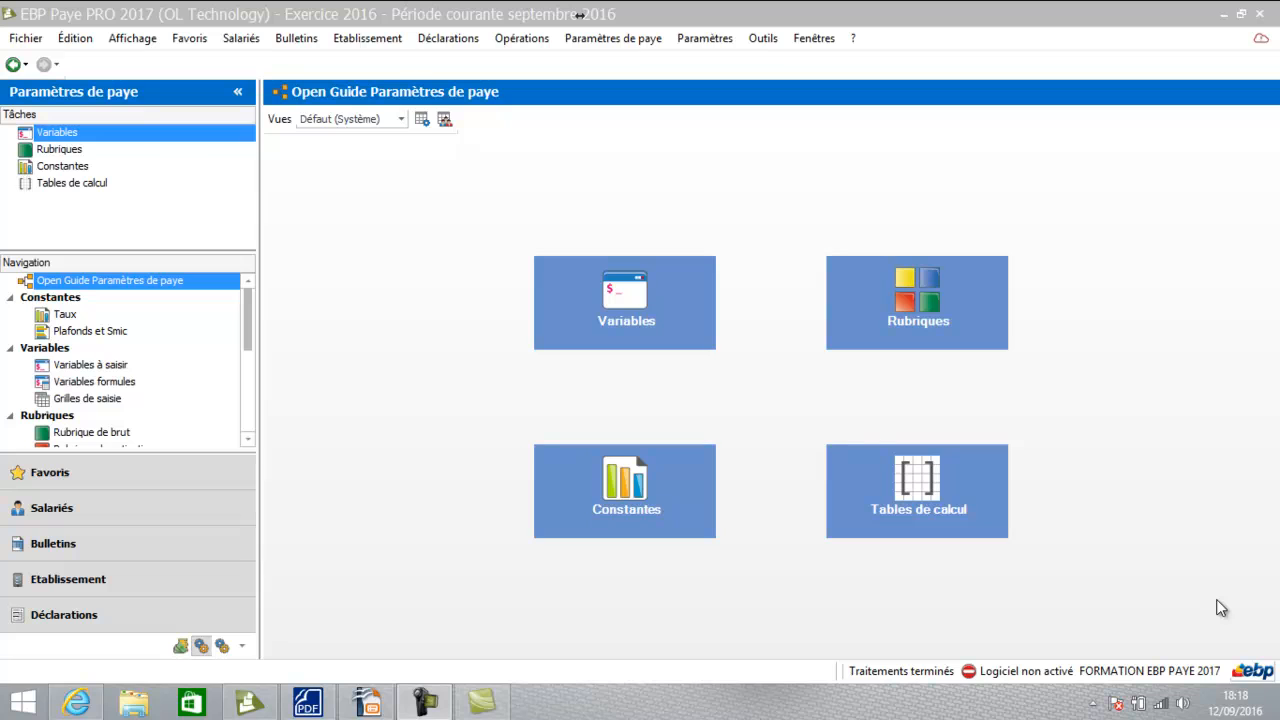
# Step: Open the ANCIEN seniority bonus table from the list of calculation tables
pyautogui.click(953, 522)
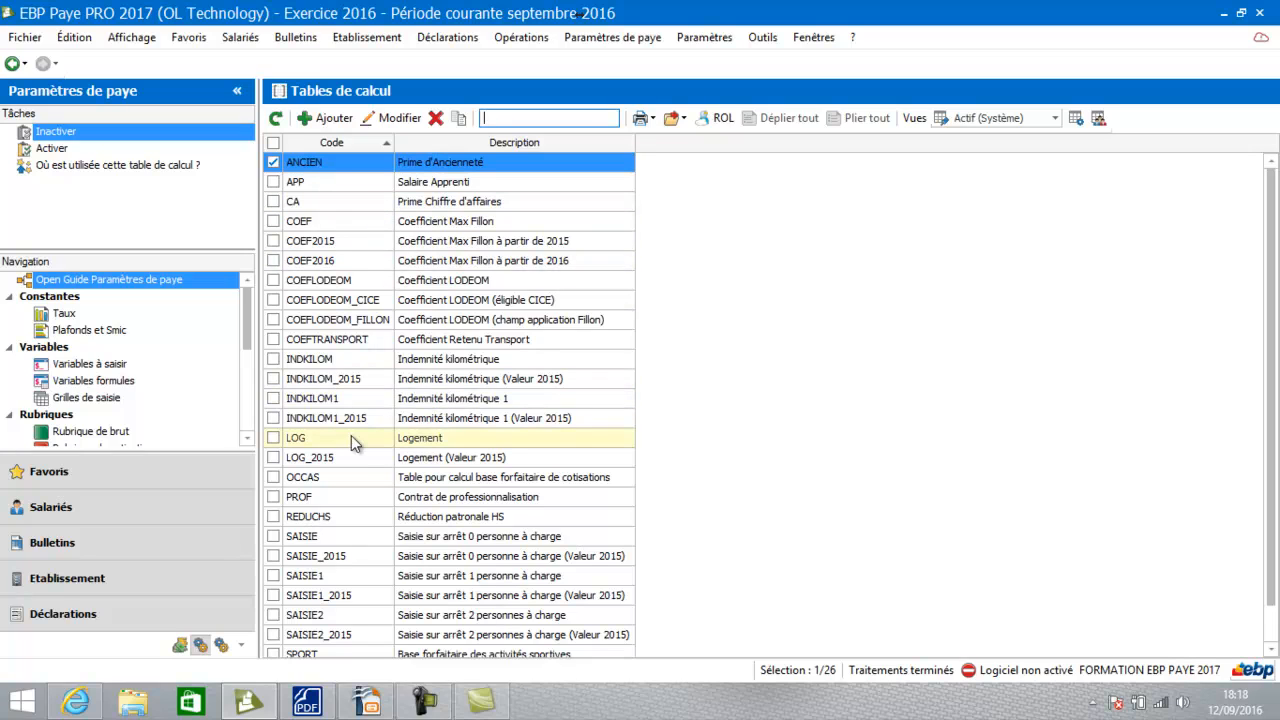
pyautogui.click(349, 161)
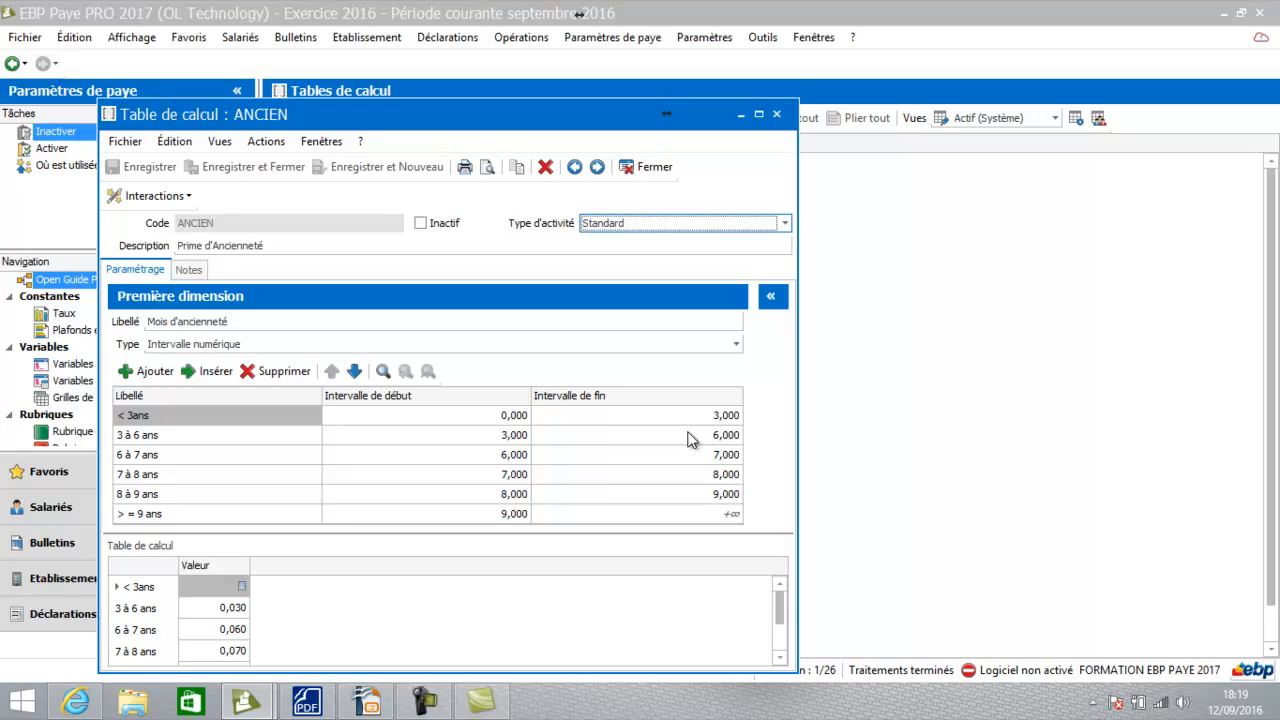
# Step: Set the end of the "< 3ans" interval to 1, and the "3 à 6 ans" interval to start at 1 and end at 2
pyautogui.click(604, 424)
pyautogui.click(604, 424)
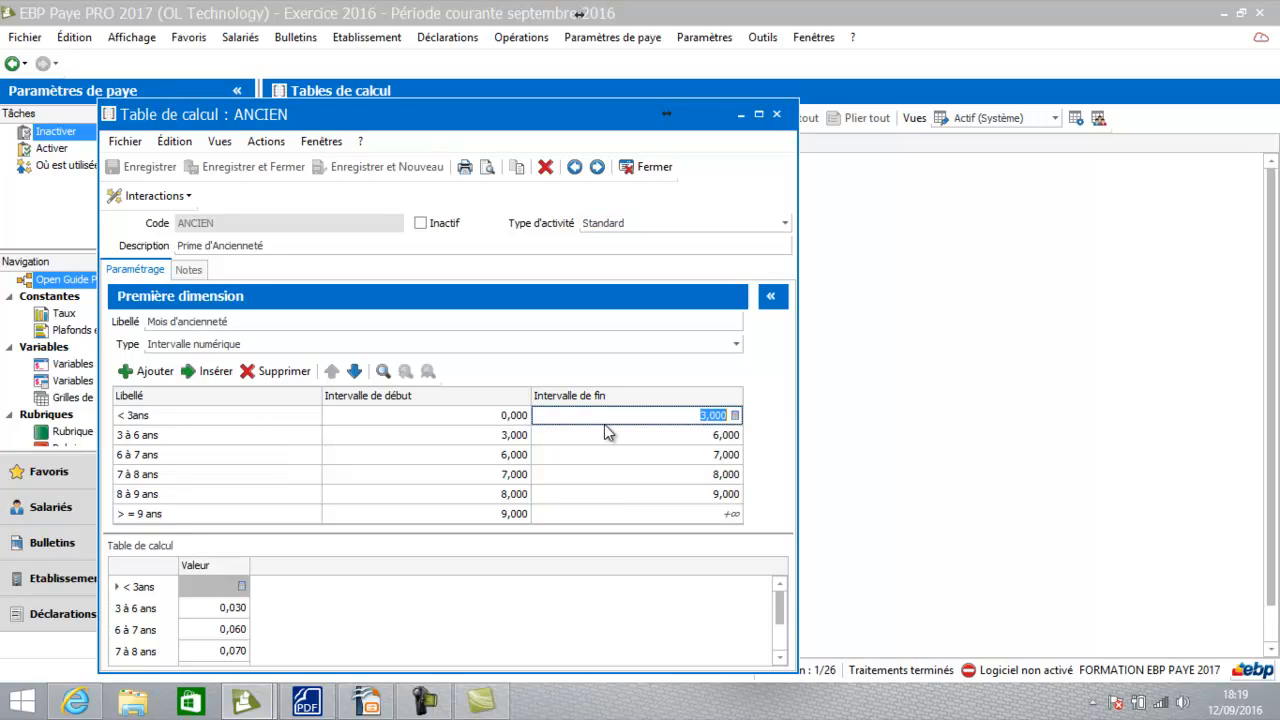
pyautogui.write('1')
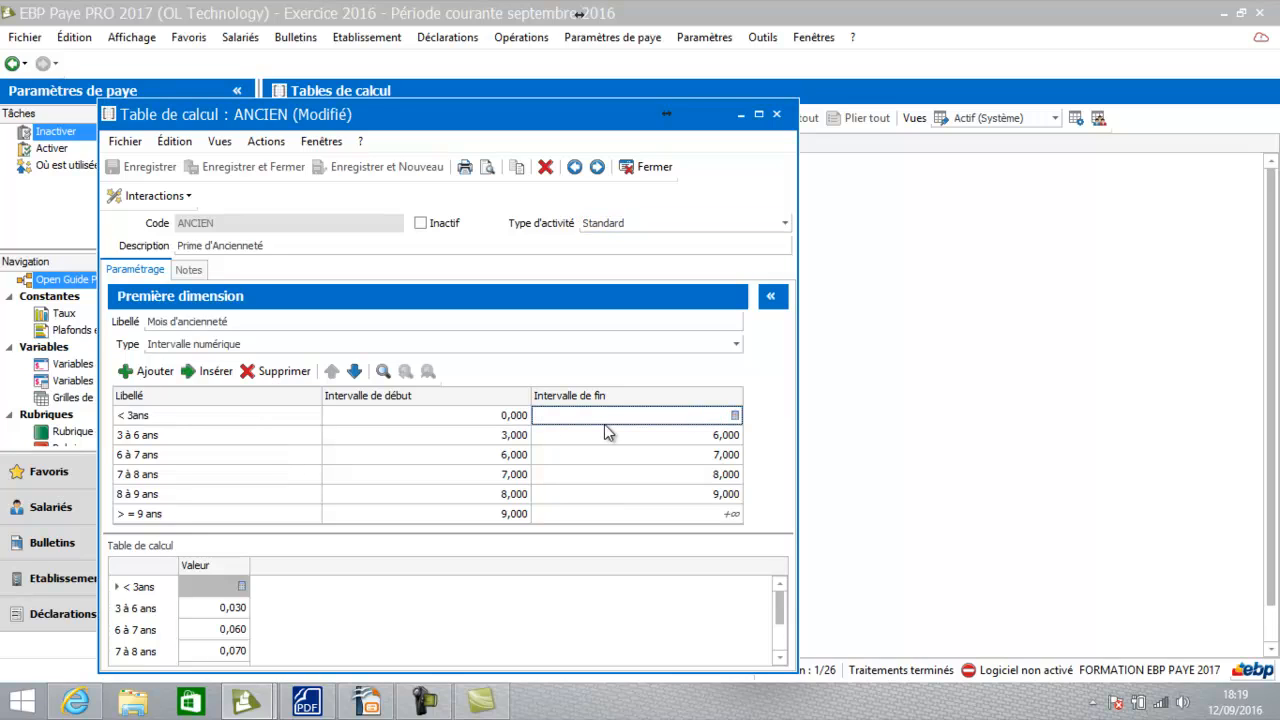
pyautogui.press('Tab')
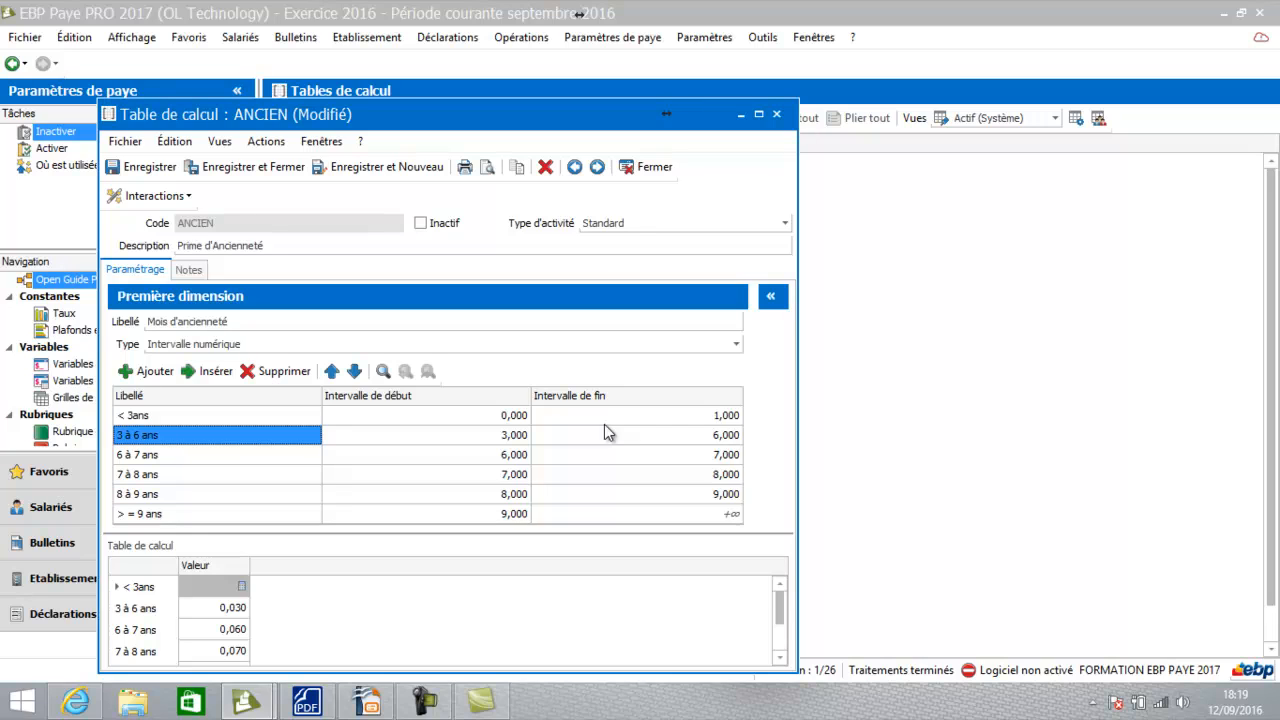
pyautogui.click(519, 443)
pyautogui.write('1')
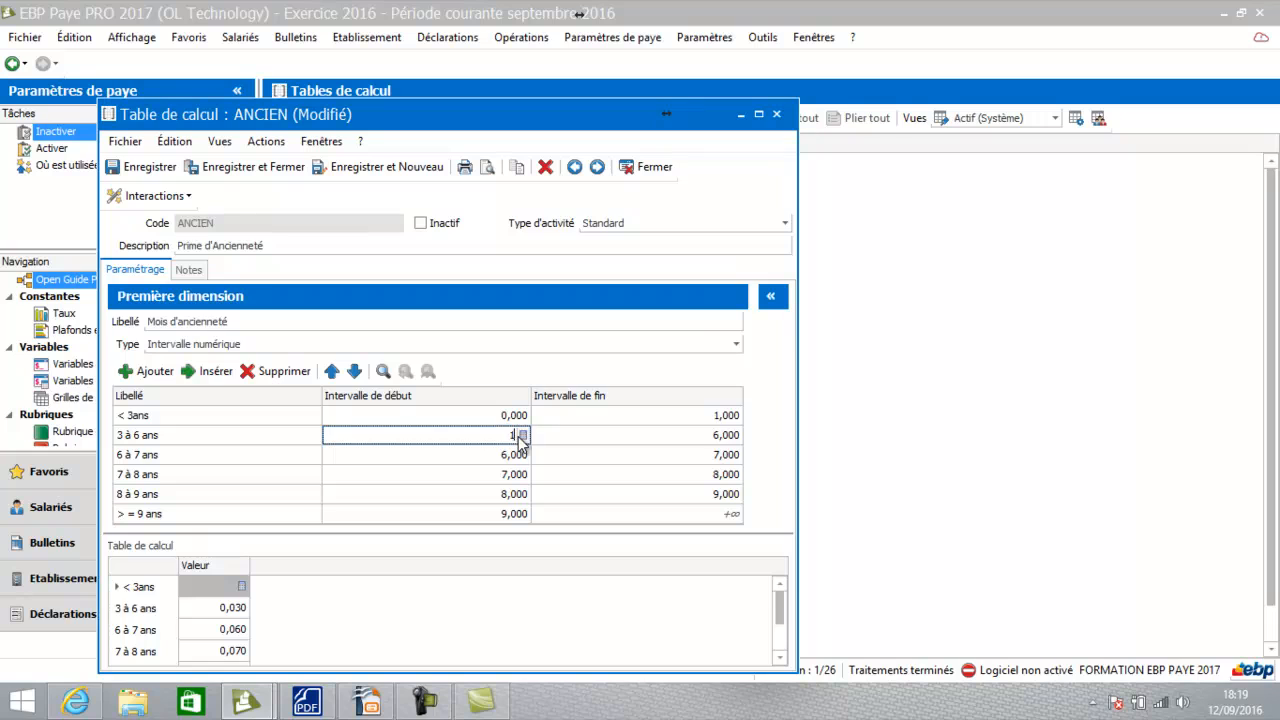
pyautogui.press('Tab')
pyautogui.write('2')
pyautogui.press('Tab')
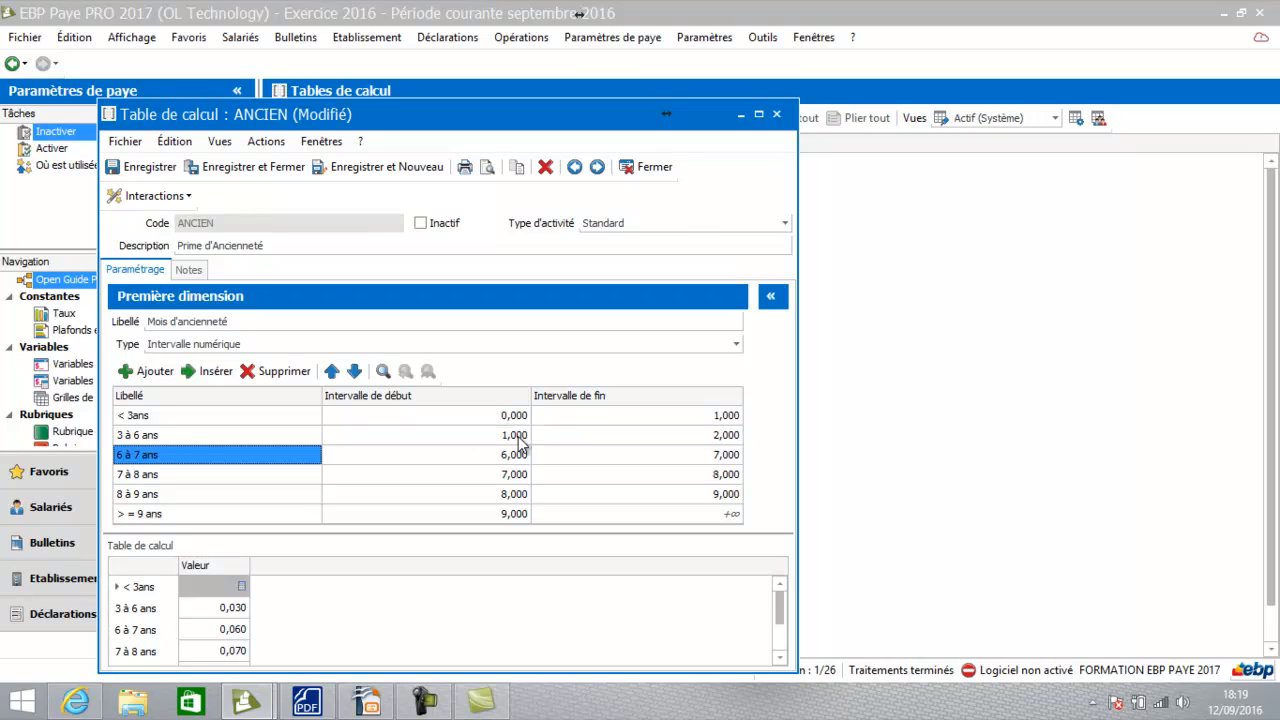
# Step: Open the "< 3ans" label for editing, and close the ANCIEN table without saving the modifications
pyautogui.click(155, 437)
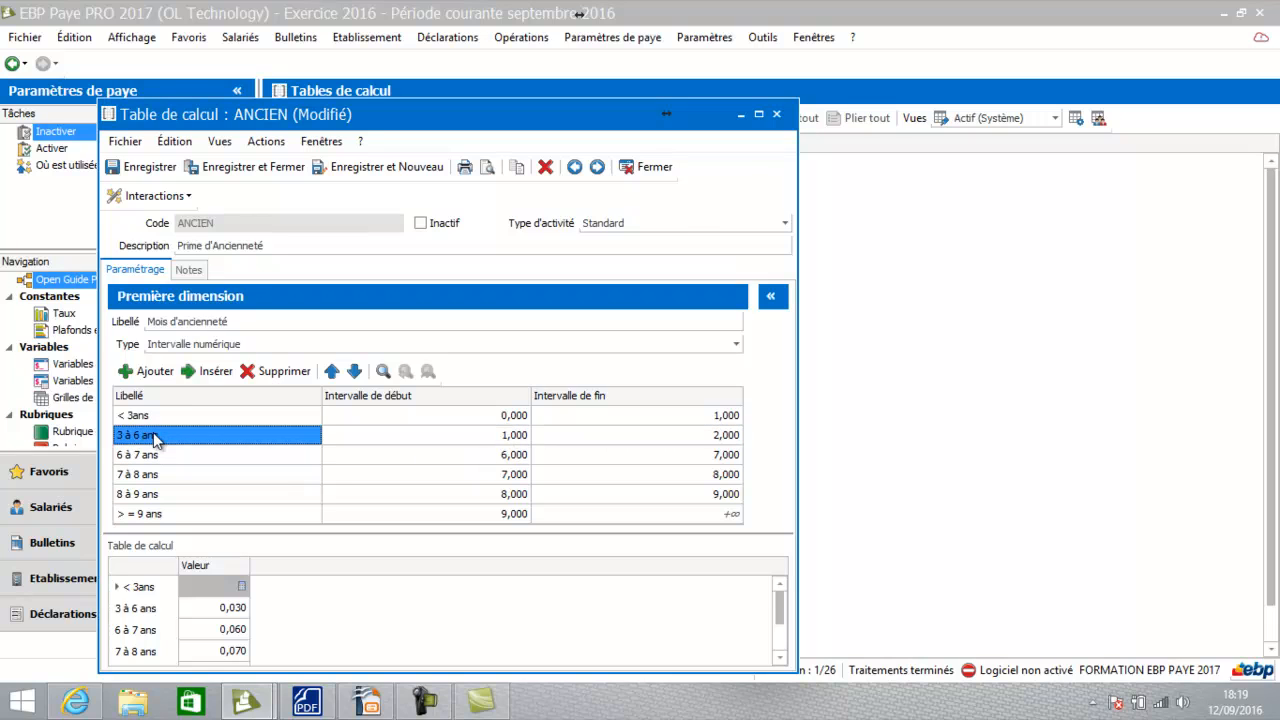
pyautogui.click(129, 417)
pyautogui.click(129, 421)
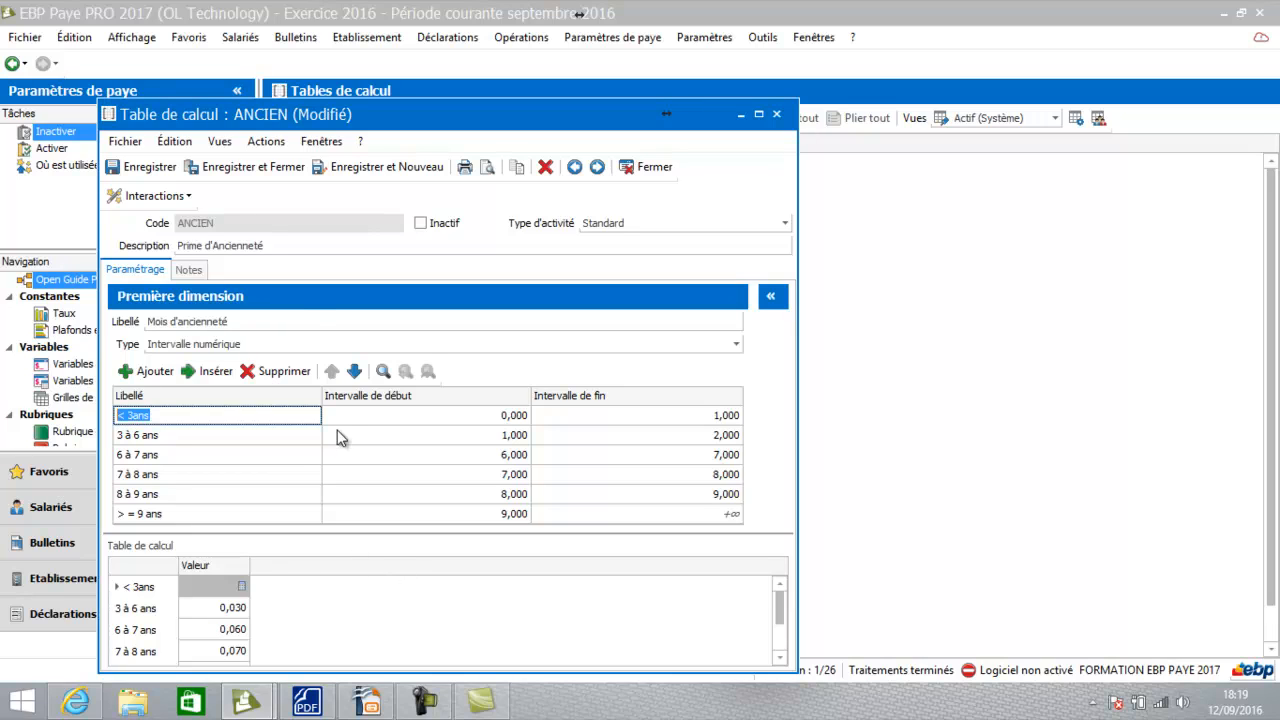
pyautogui.click(654, 166)
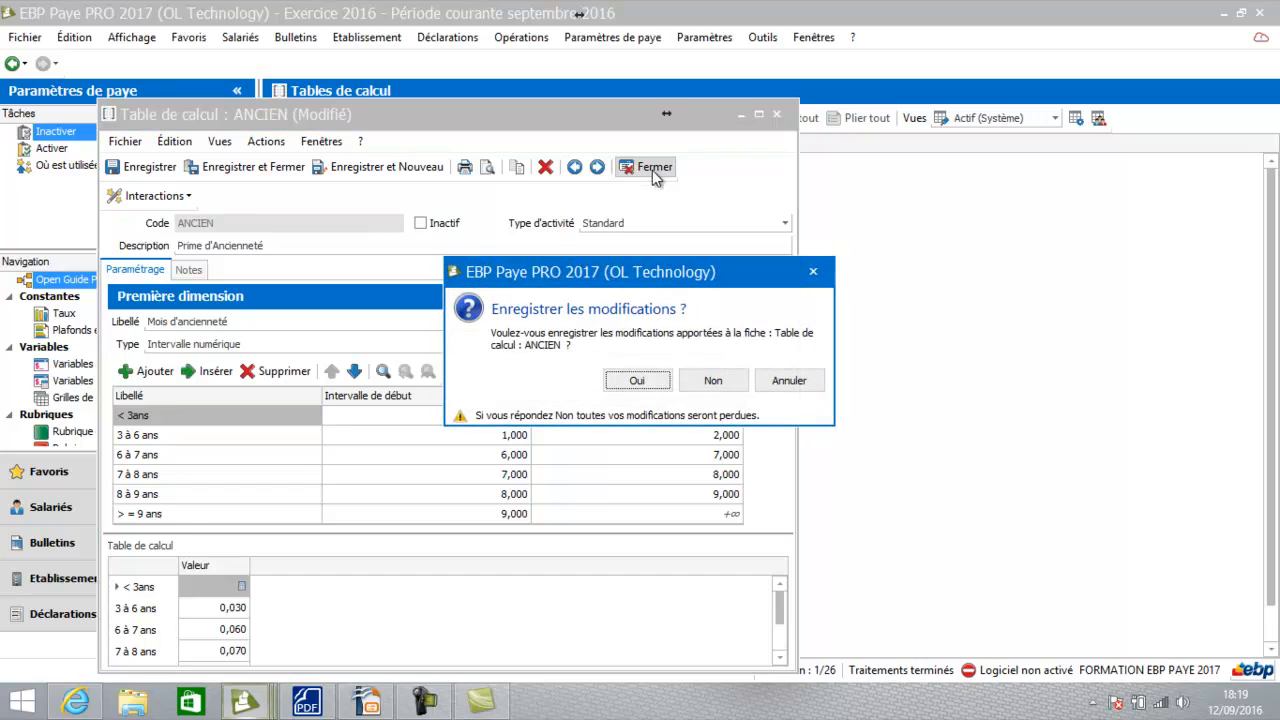
pyautogui.click(706, 381)
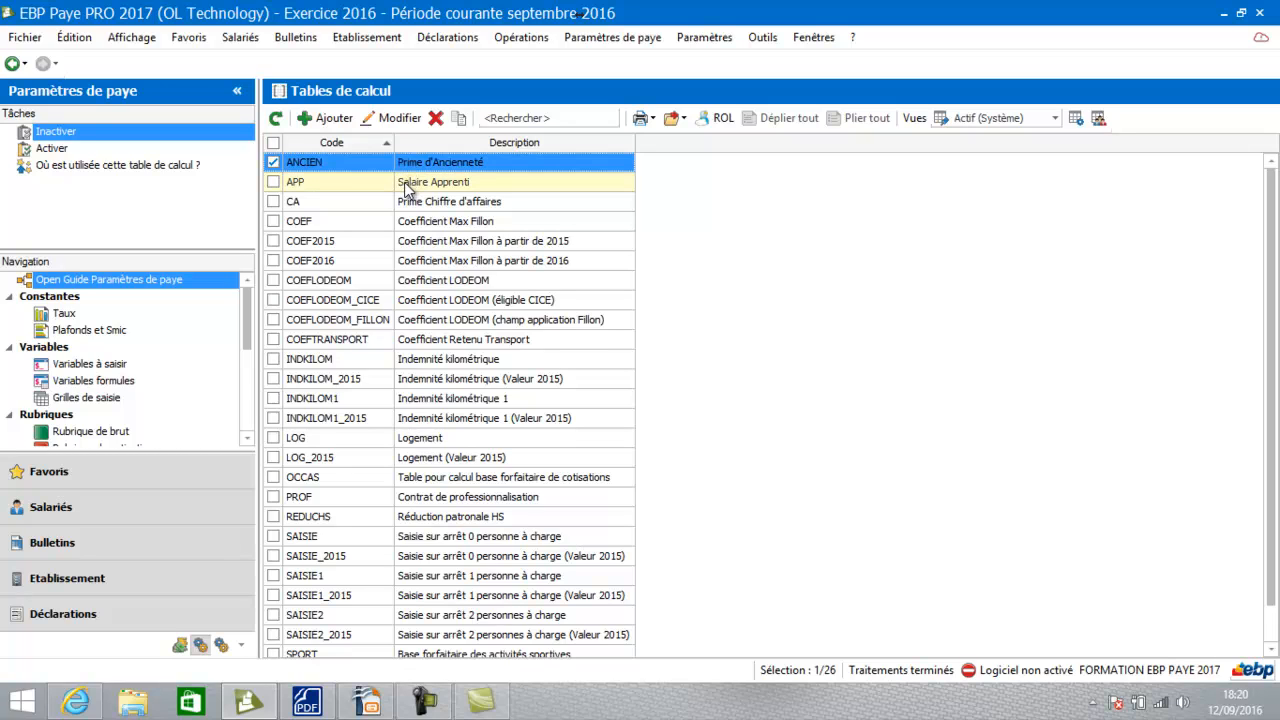
# Step: Examine the two dimensions and the first-year rate for ages 15-18 in the APP apprentice salary table, and close it
pyautogui.doubleClick(405, 190)
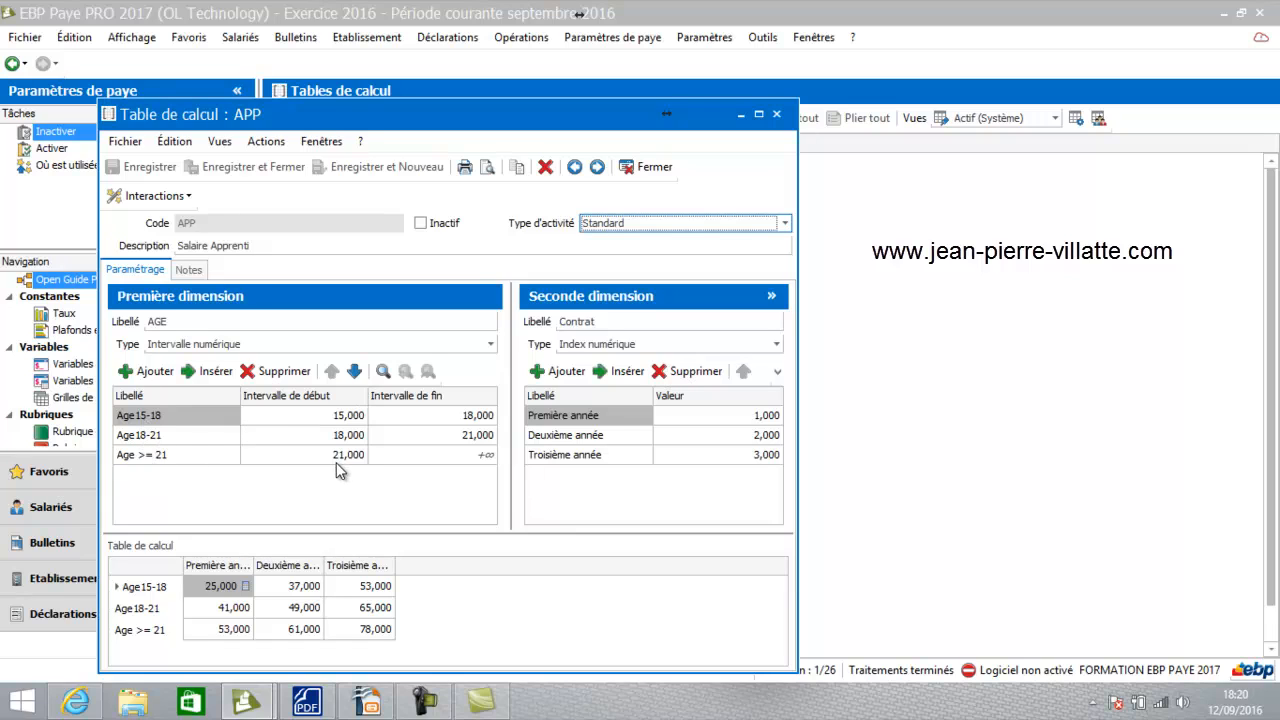
pyautogui.click(765, 418)
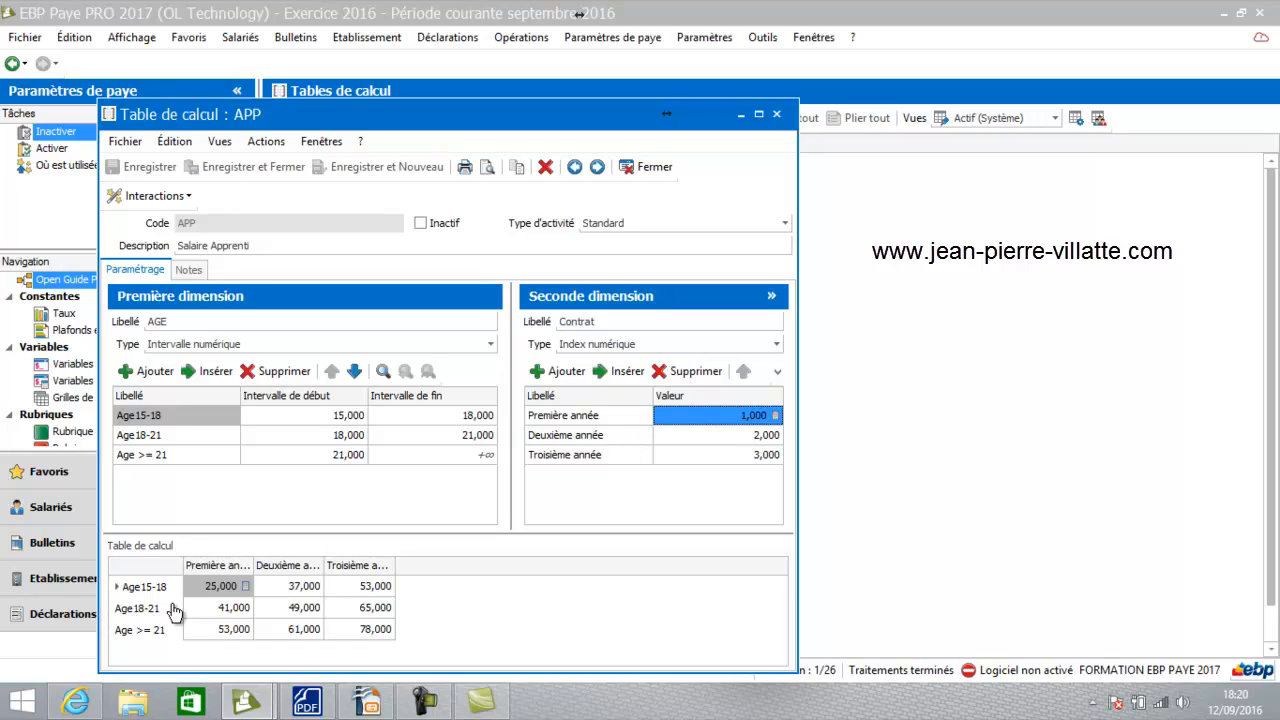
pyautogui.click(222, 587)
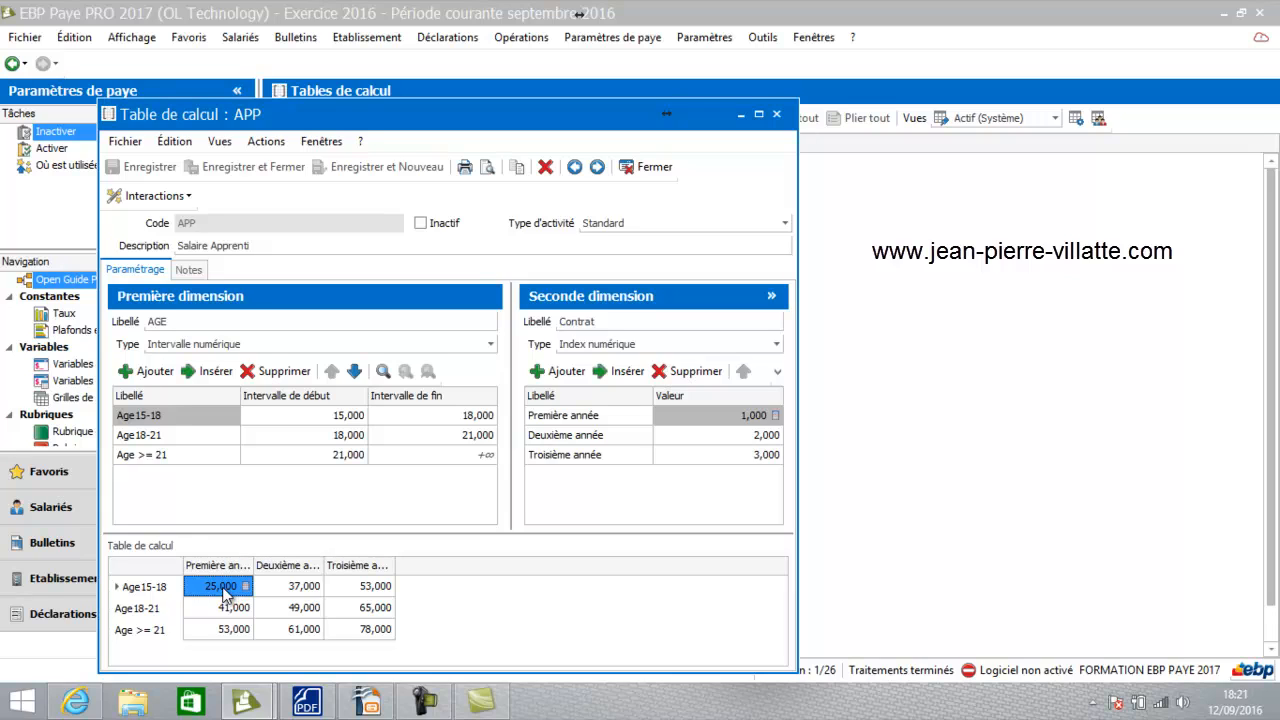
pyautogui.click(222, 588)
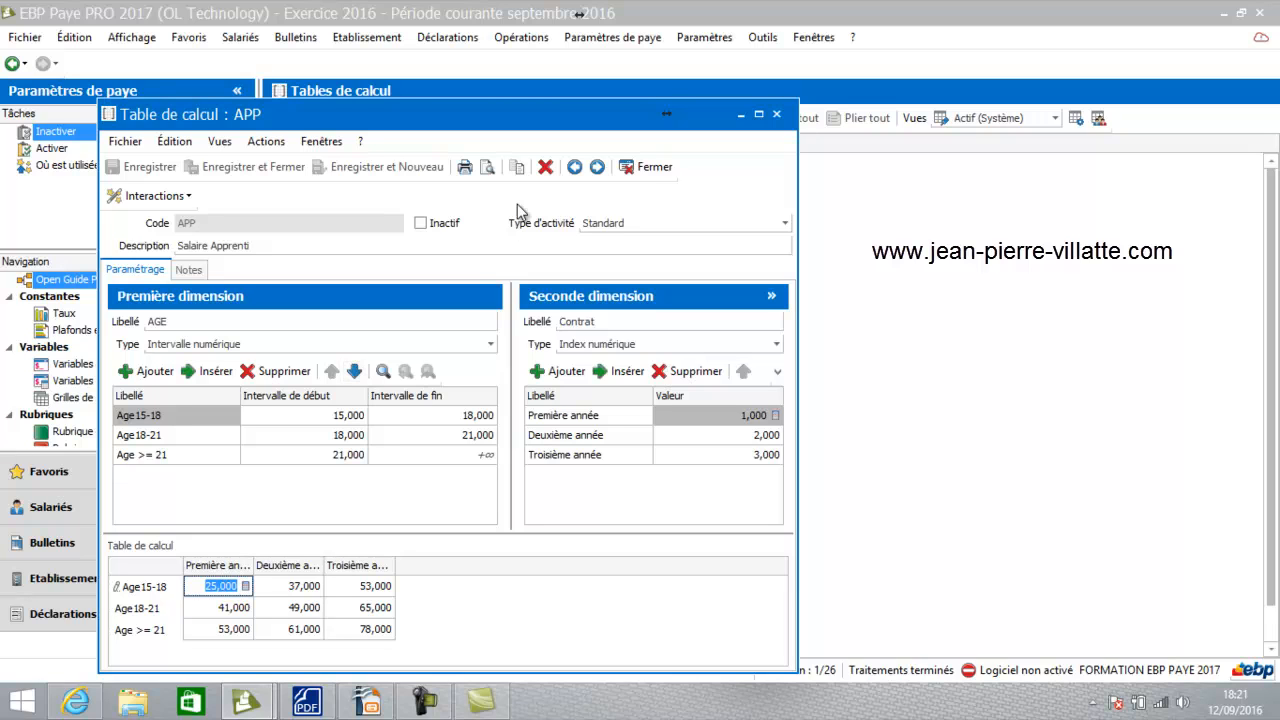
pyautogui.click(645, 173)
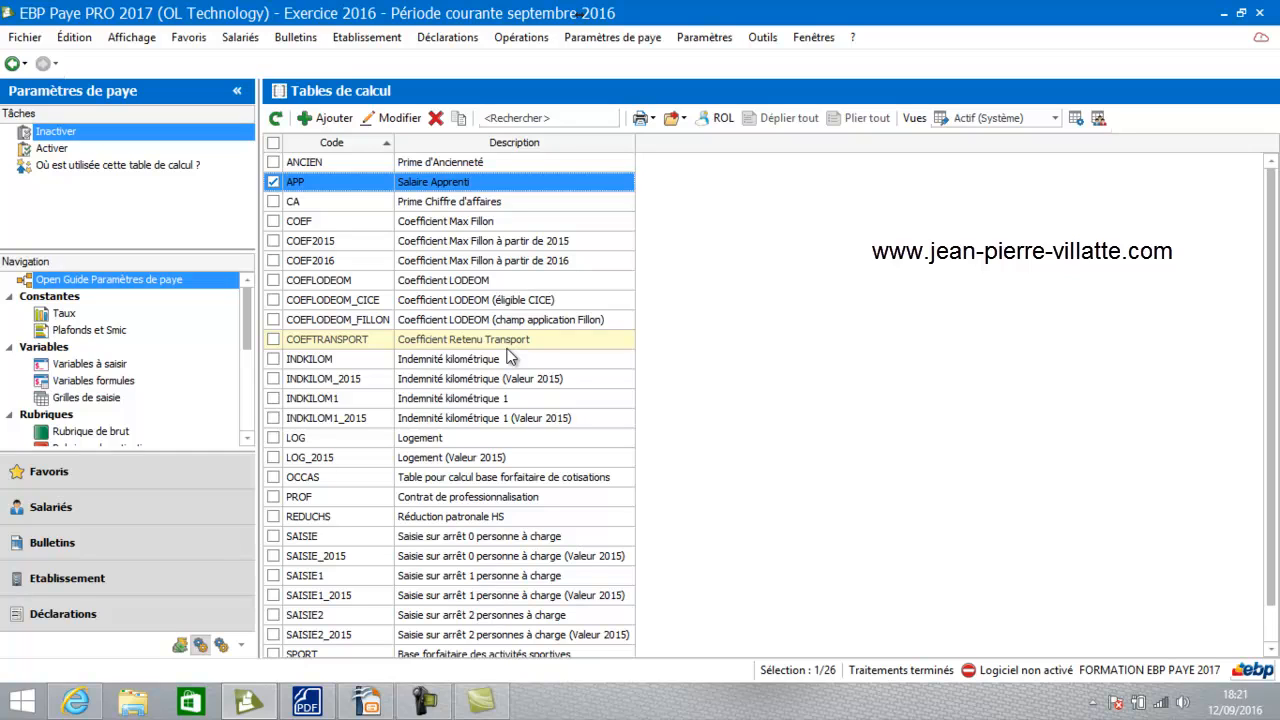
# Step: Examine the one-room value of the "0.5<=R<0.6" row in the LOG housing table, and close the table
pyautogui.click(428, 440)
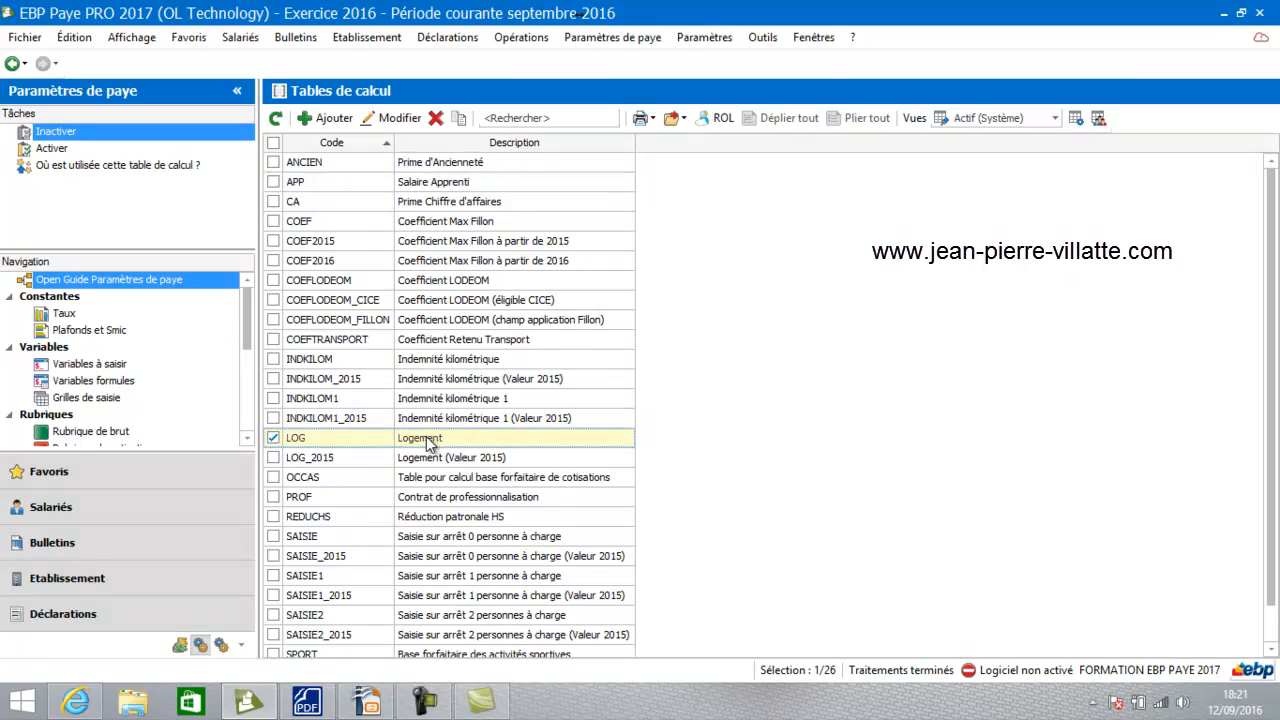
pyautogui.doubleClick(428, 440)
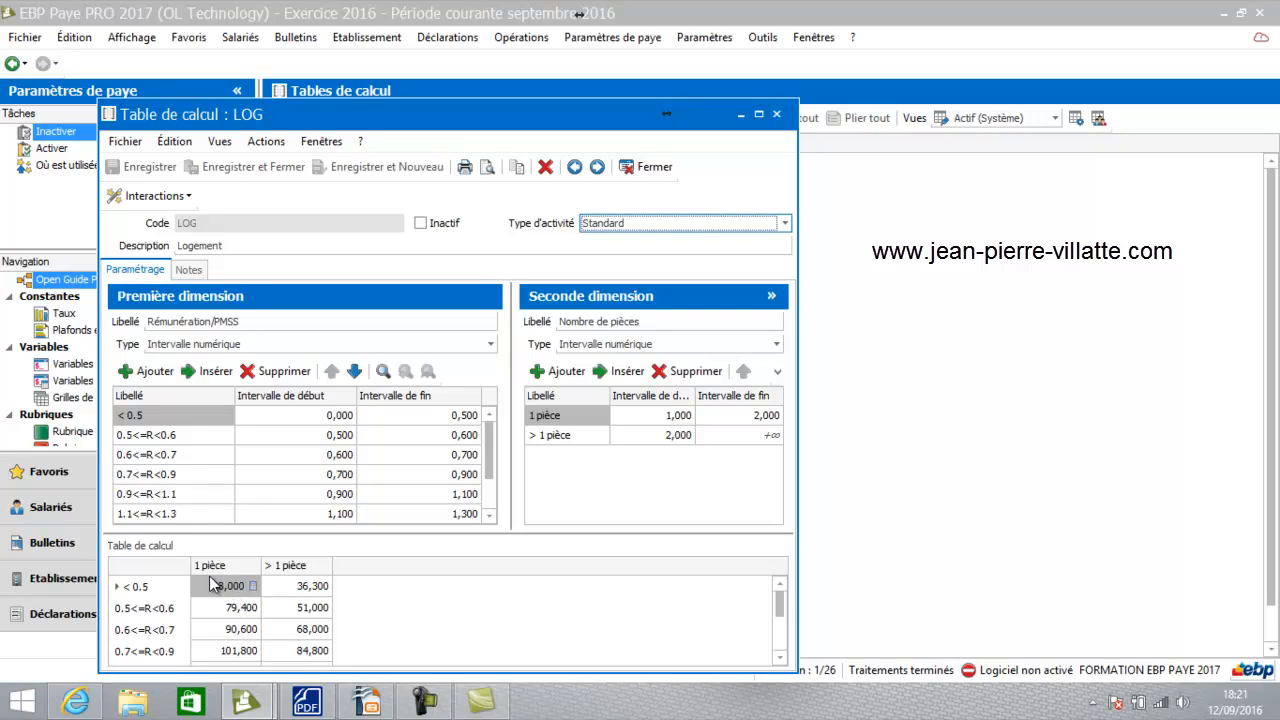
pyautogui.click(250, 610)
pyautogui.click(250, 610)
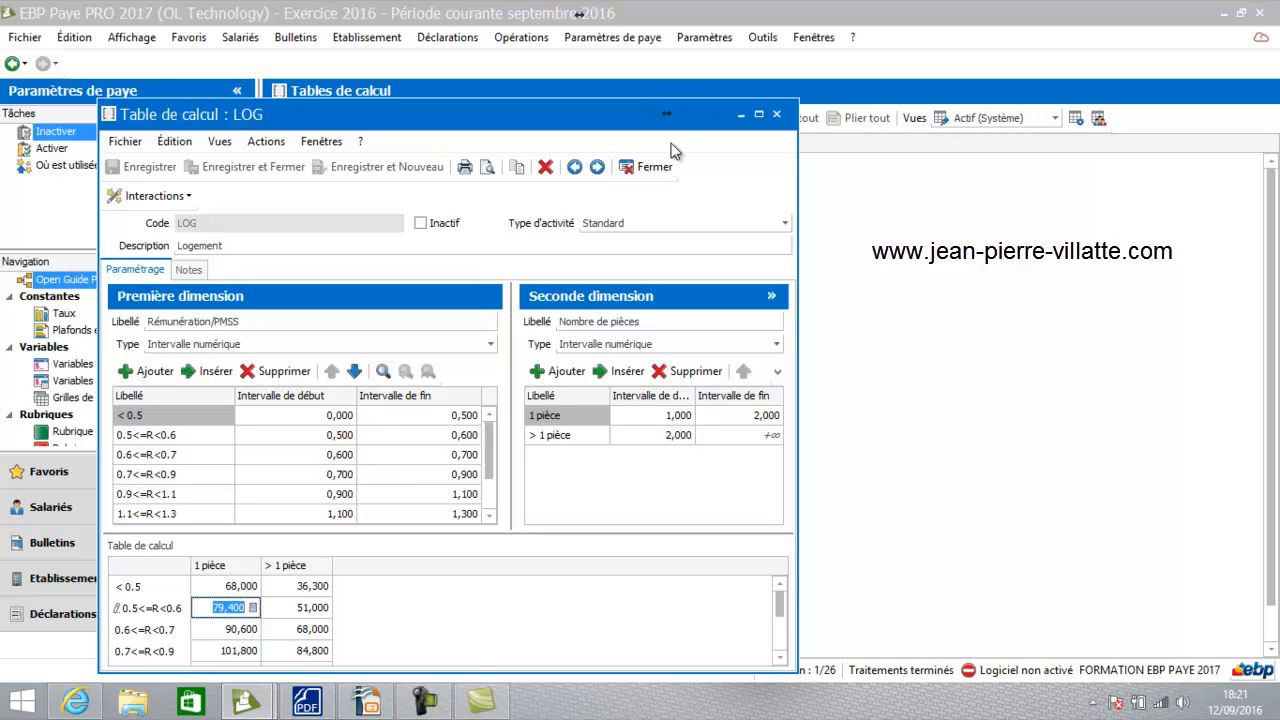
pyautogui.click(646, 172)
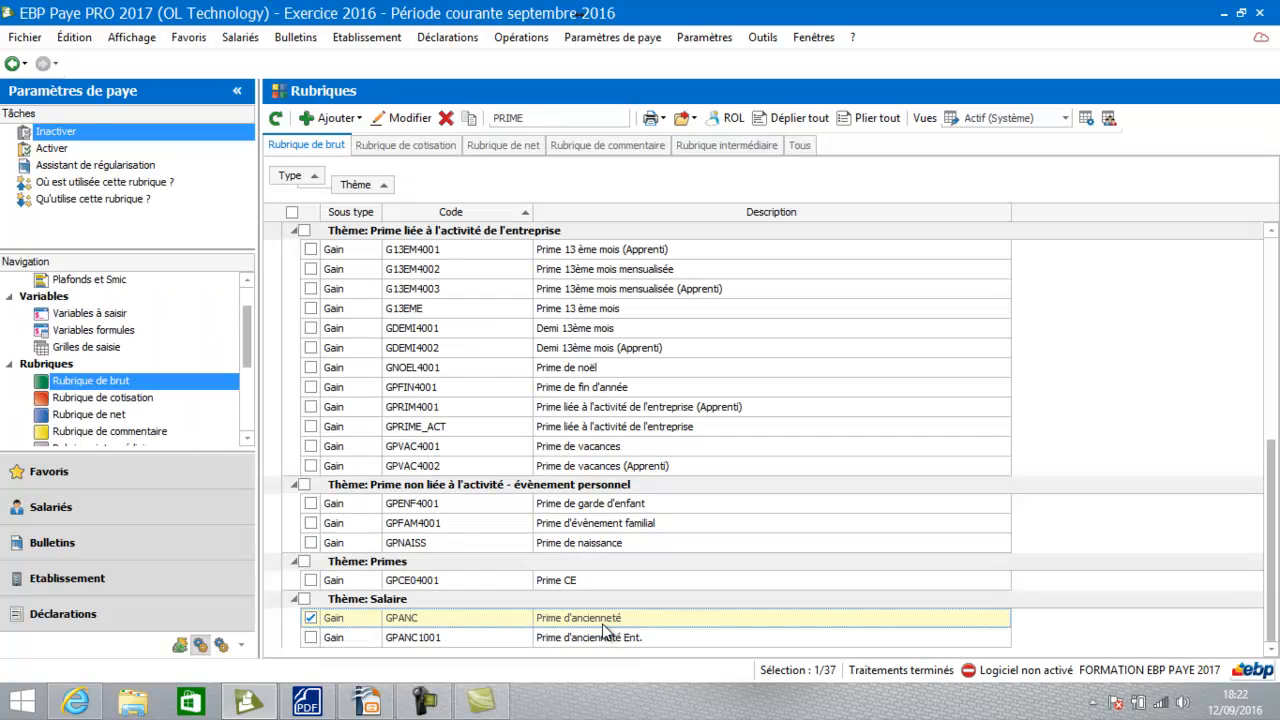
# Step: View the GPANC seniority bonus item in a maximized window, read its whole Taux formula, and close it
pyautogui.click(602, 622)
pyautogui.doubleClick(602, 622)
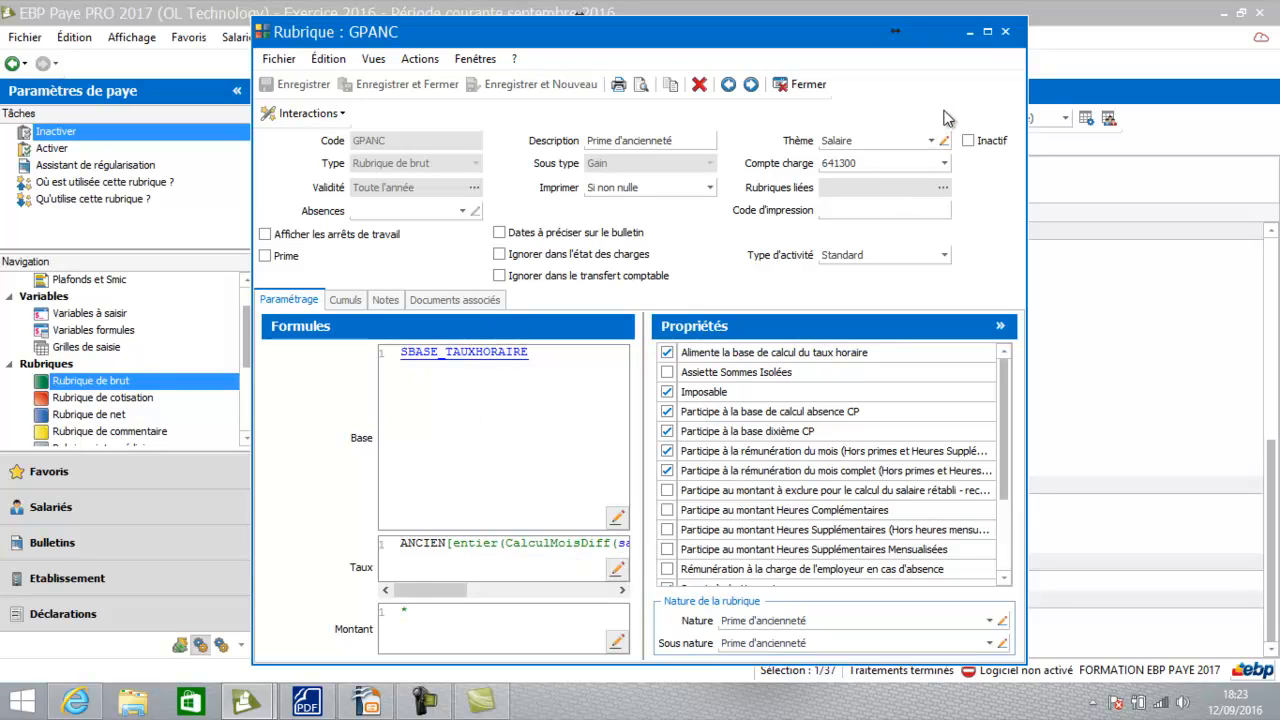
pyautogui.click(988, 33)
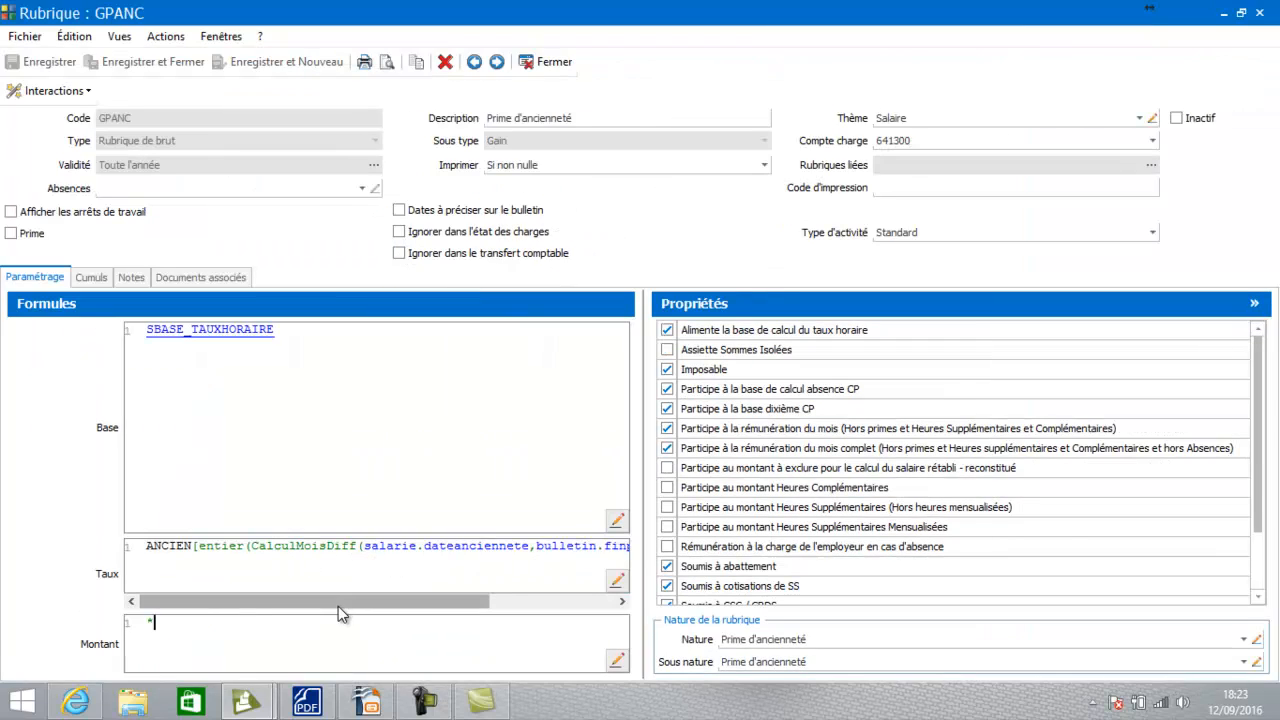
pyautogui.moveTo(334, 606); pyautogui.dragTo(529, 640)
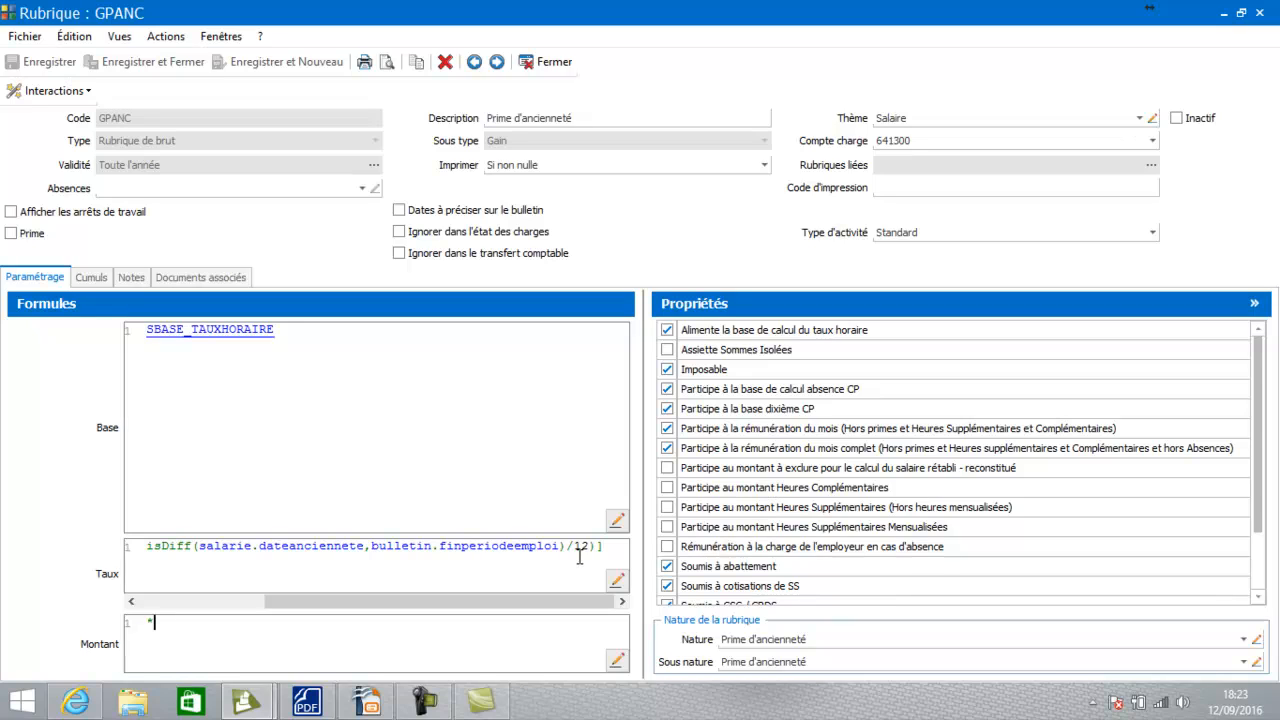
pyautogui.hscroll(-1, 580, 556)
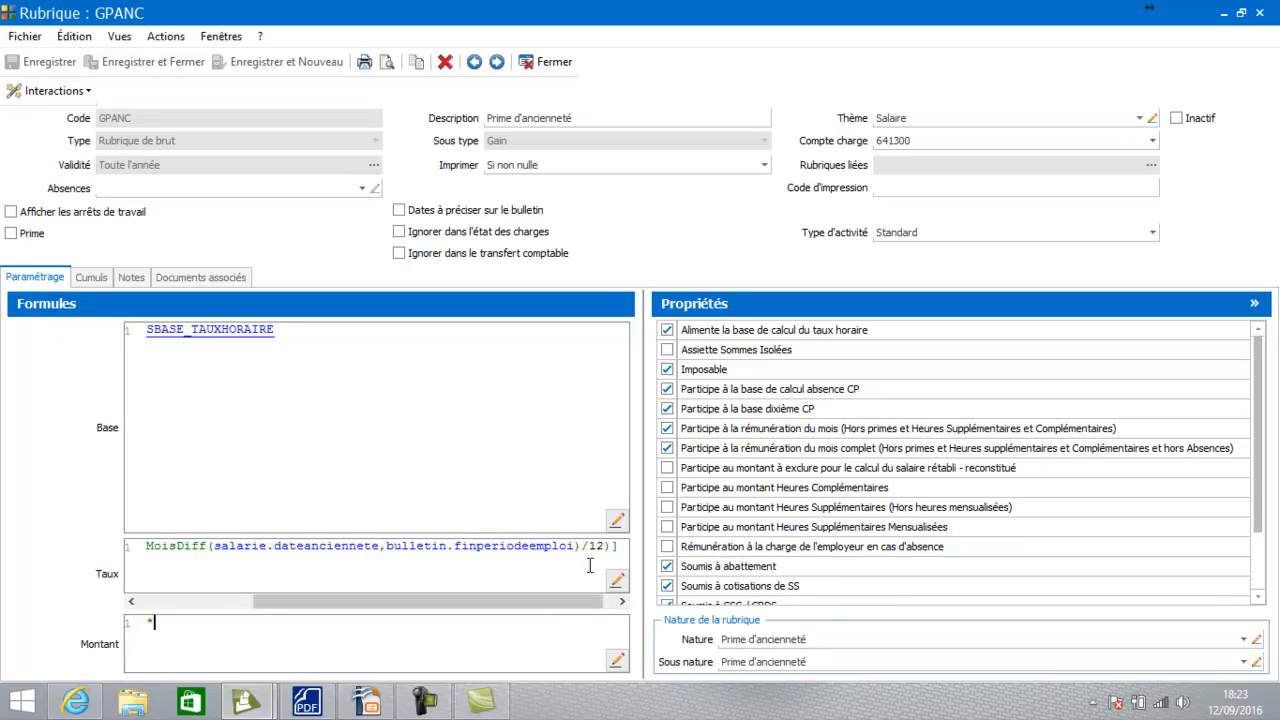
pyautogui.click(549, 62)
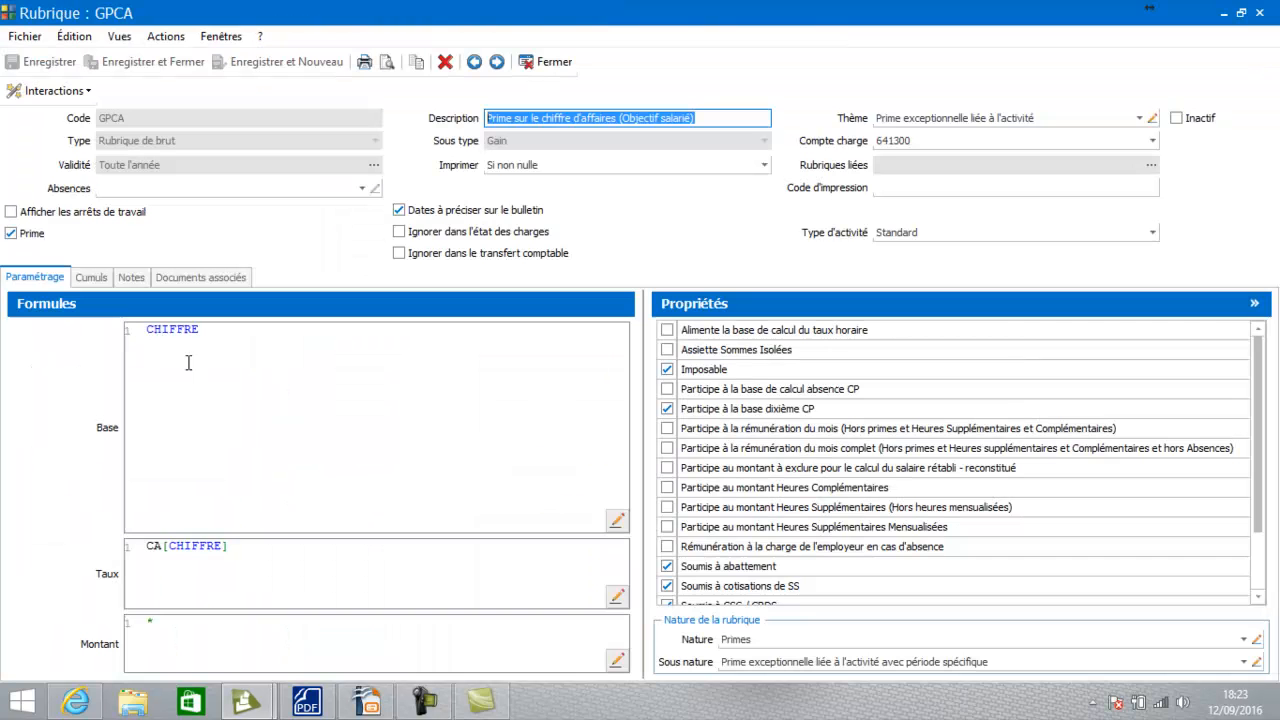
# Step: Examine the CHIFFRE variable in the Base and Taux formulas of the GPCA turnover bonus item, and close it
pyautogui.moveTo(174, 323)
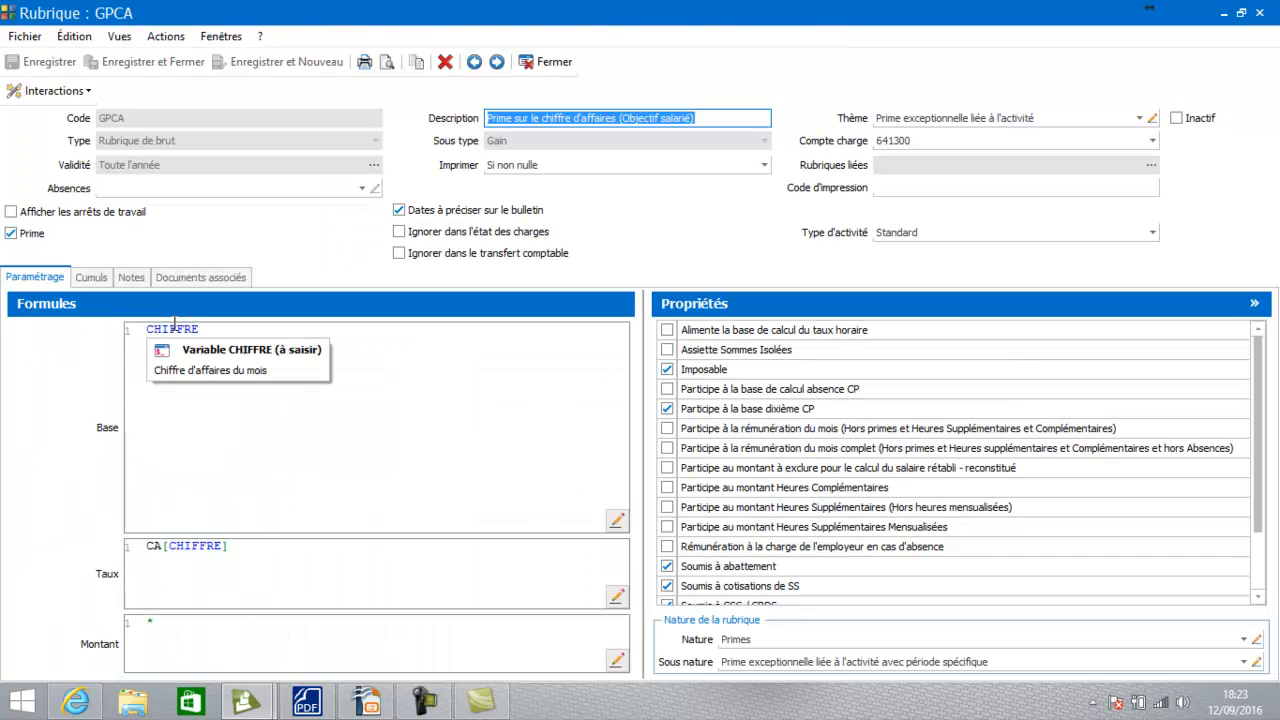
pyautogui.moveTo(154, 551)
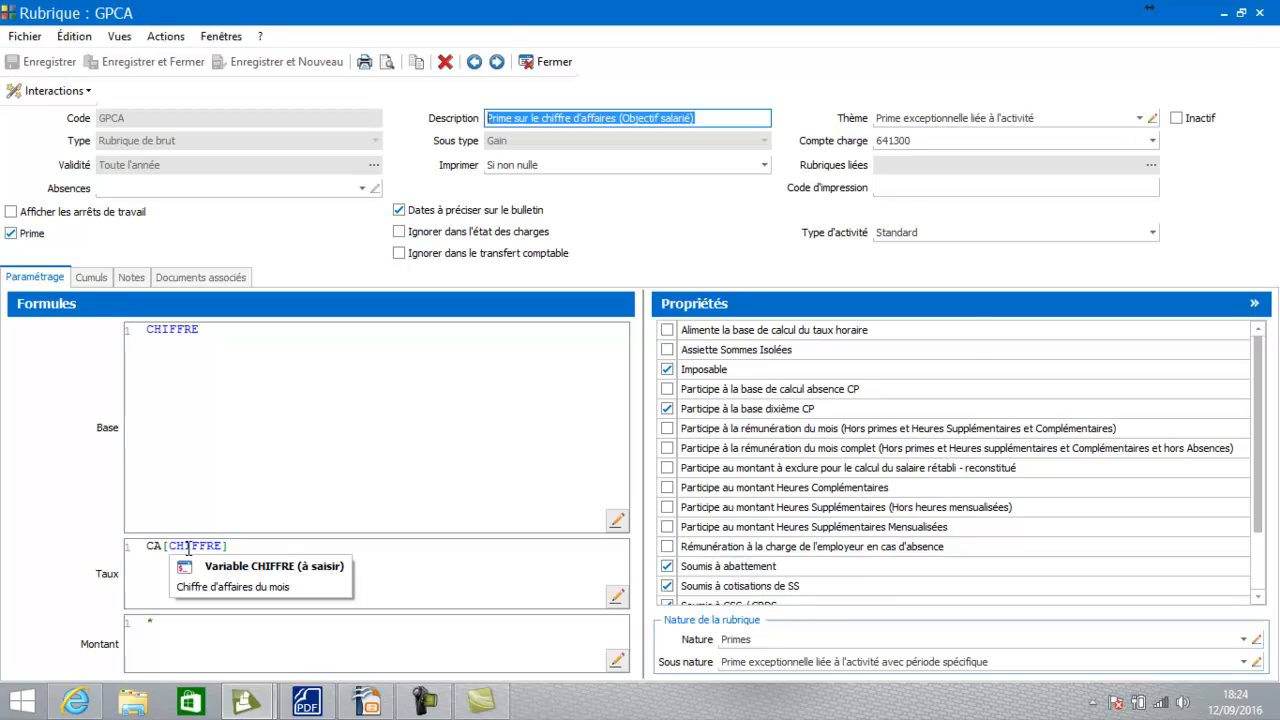
pyautogui.click(558, 62)
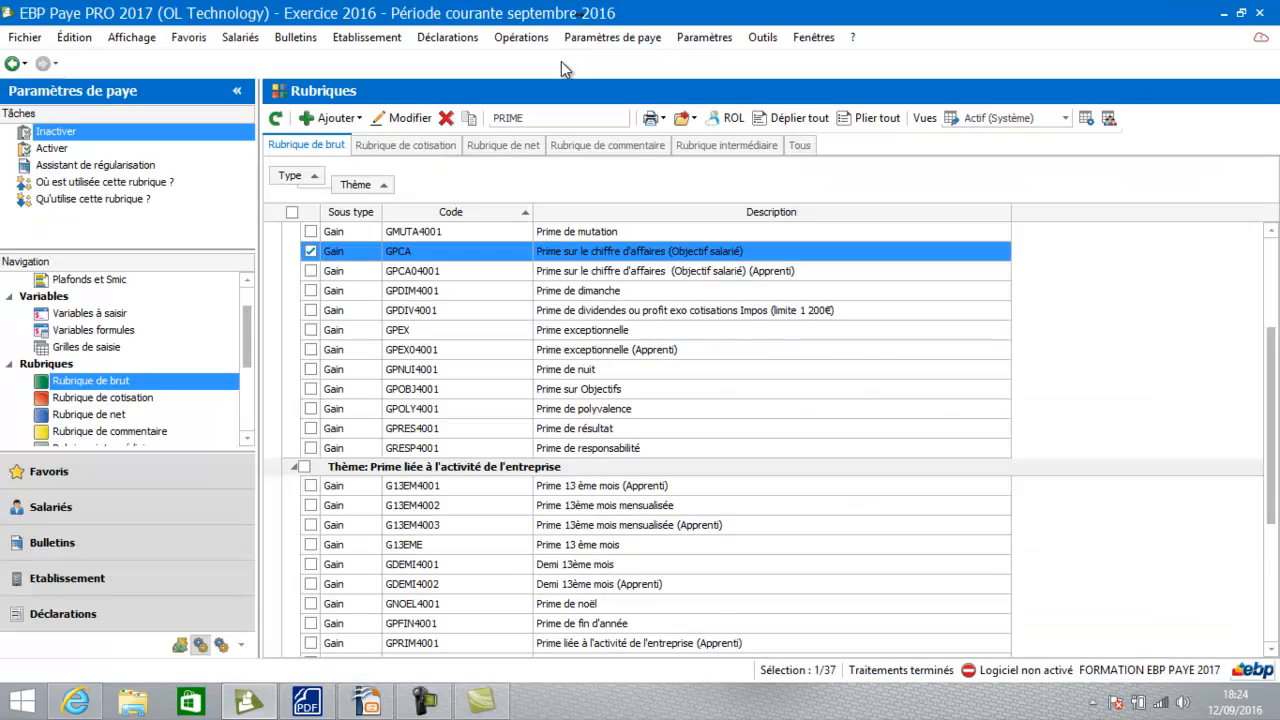